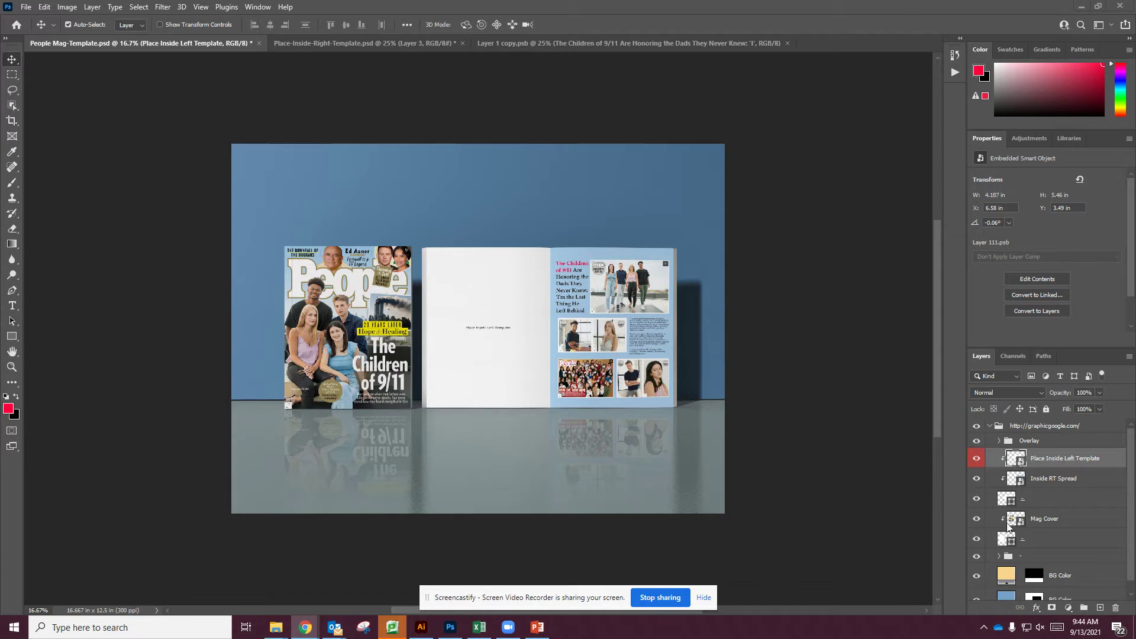
Step: Toggle the left template, right spread and cover layers to inspect them, then select Inside RT Spread
click(977, 460)
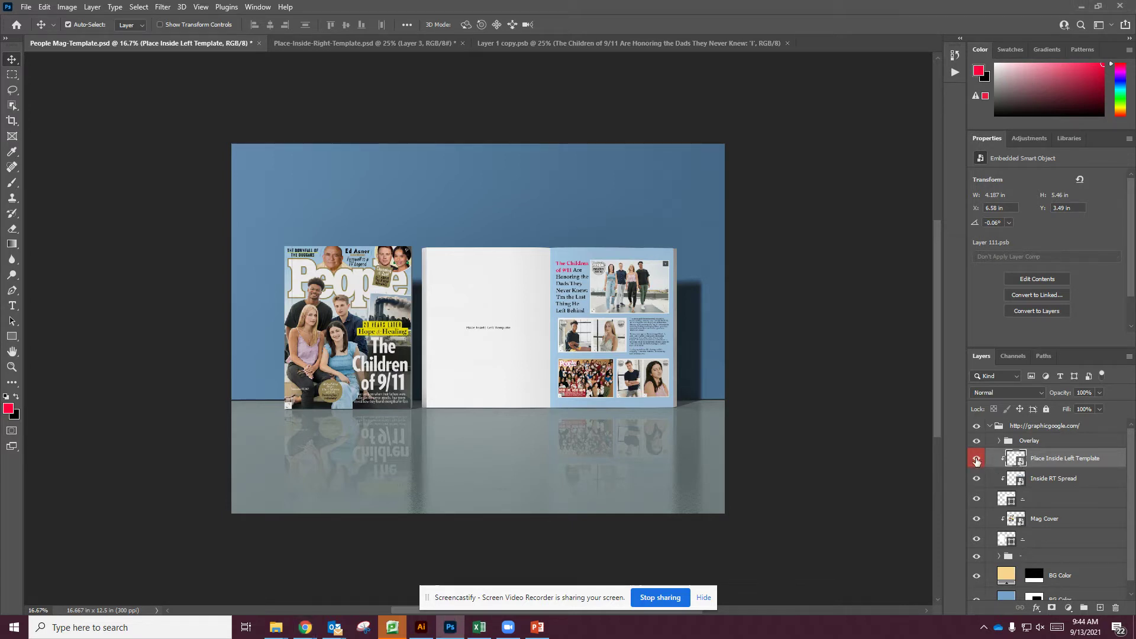
click(977, 460)
click(977, 480)
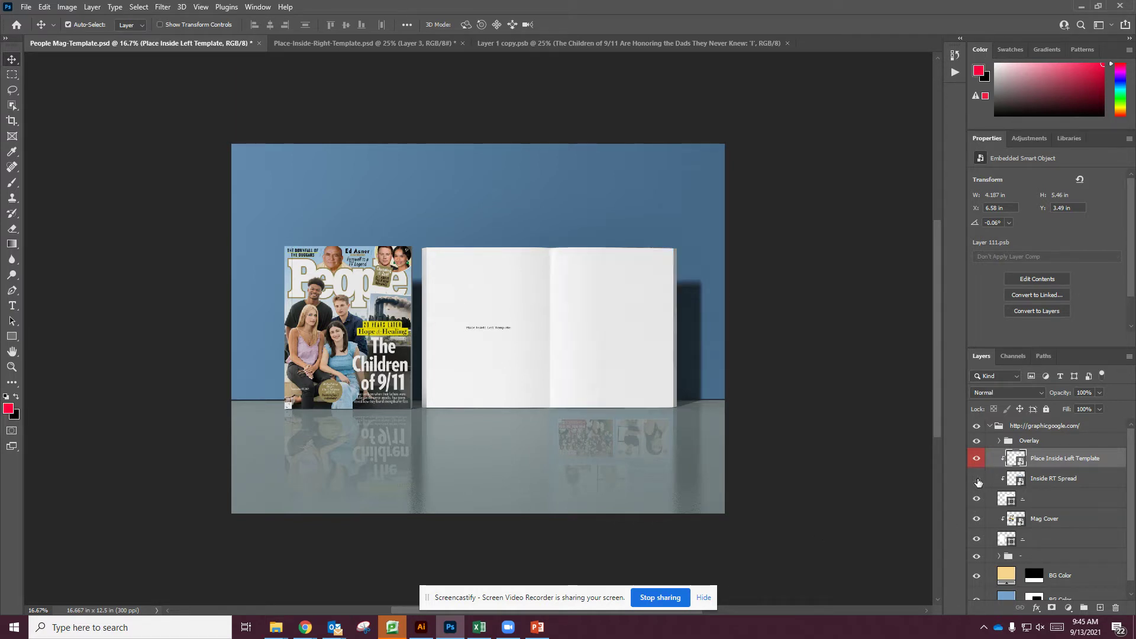
click(977, 480)
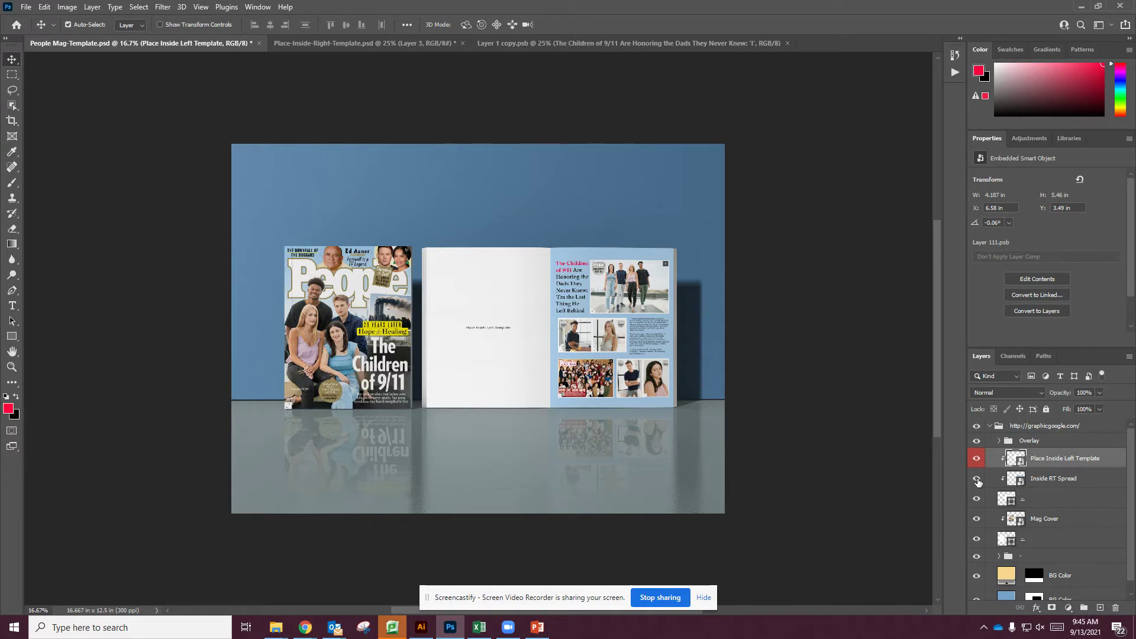
click(978, 522)
click(977, 522)
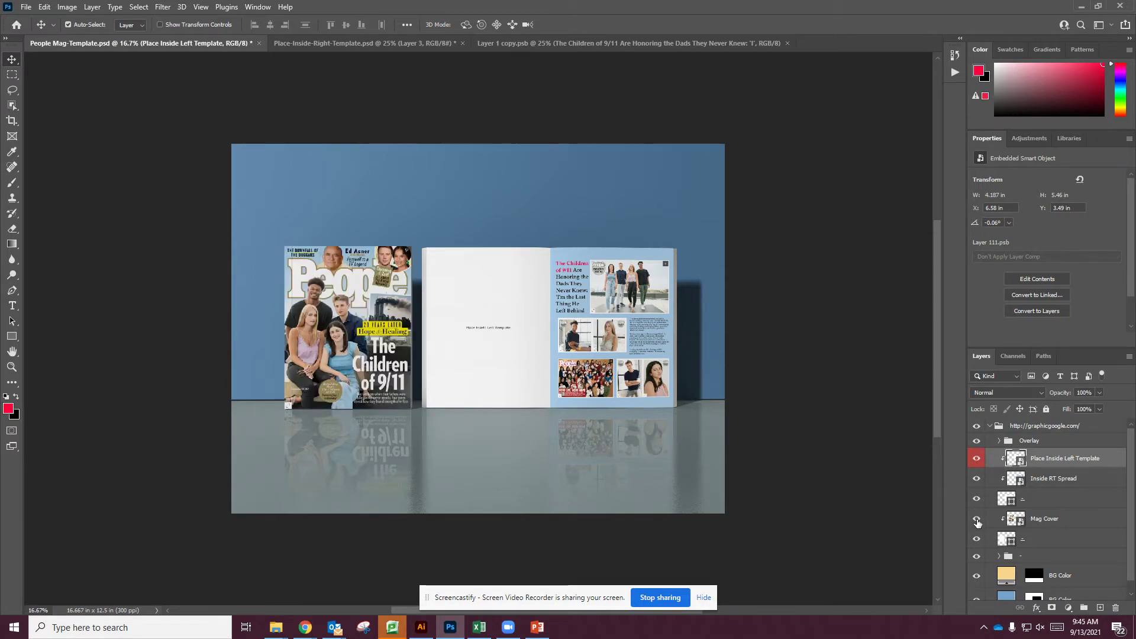
click(977, 479)
click(977, 479)
click(1036, 485)
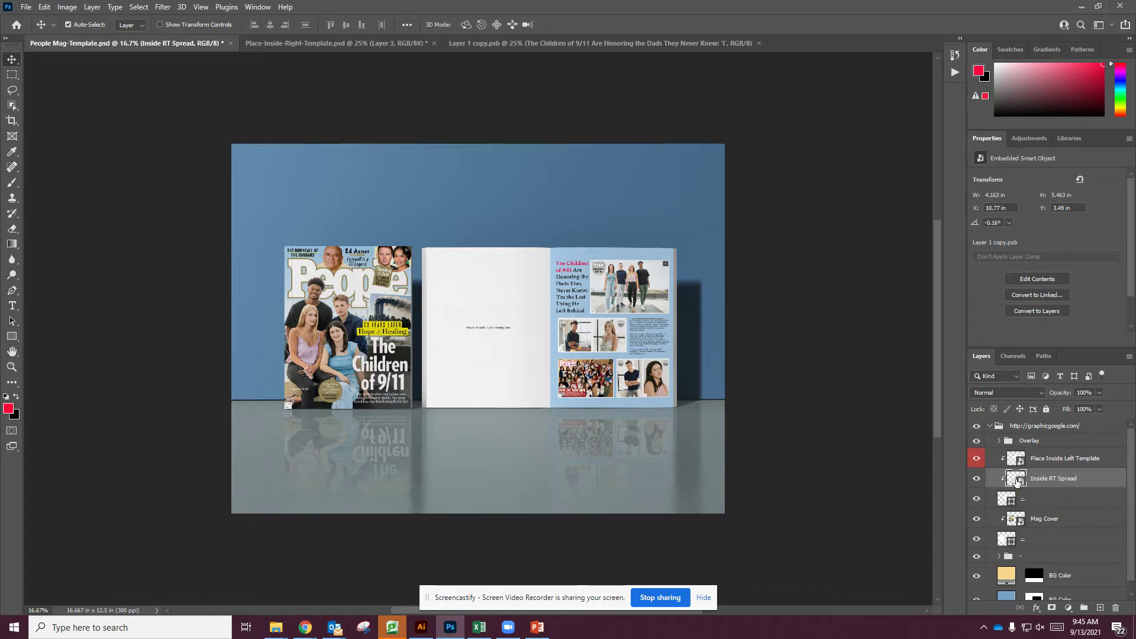
Step: Open the Inside RT Spread smart object's contents and briefly check the Pic3 cover image
double_click(1017, 480)
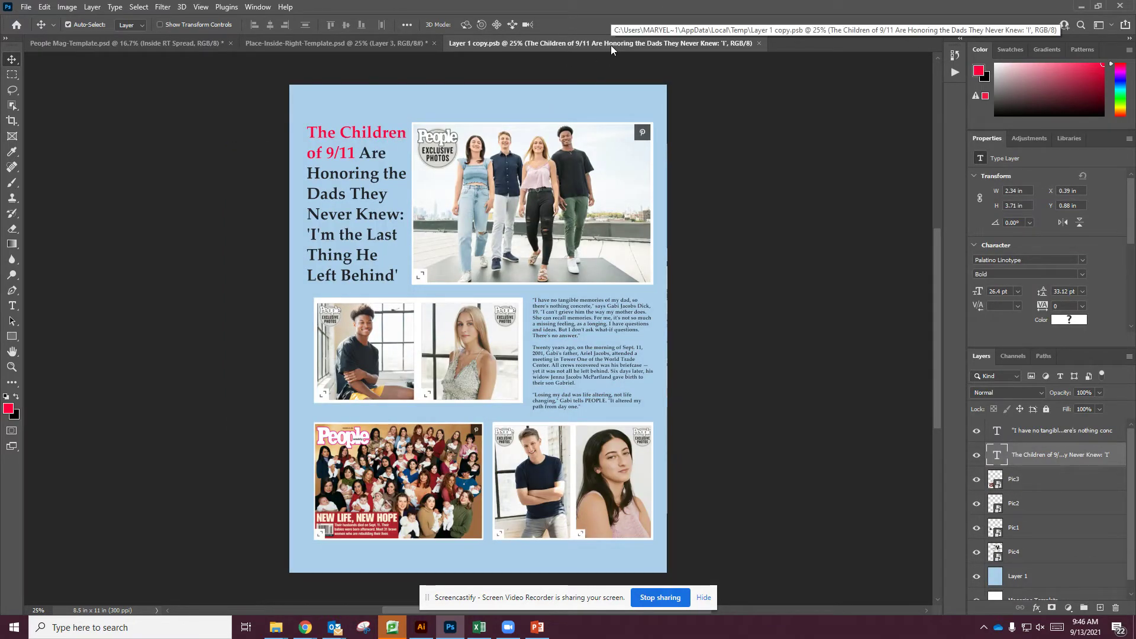
click(976, 480)
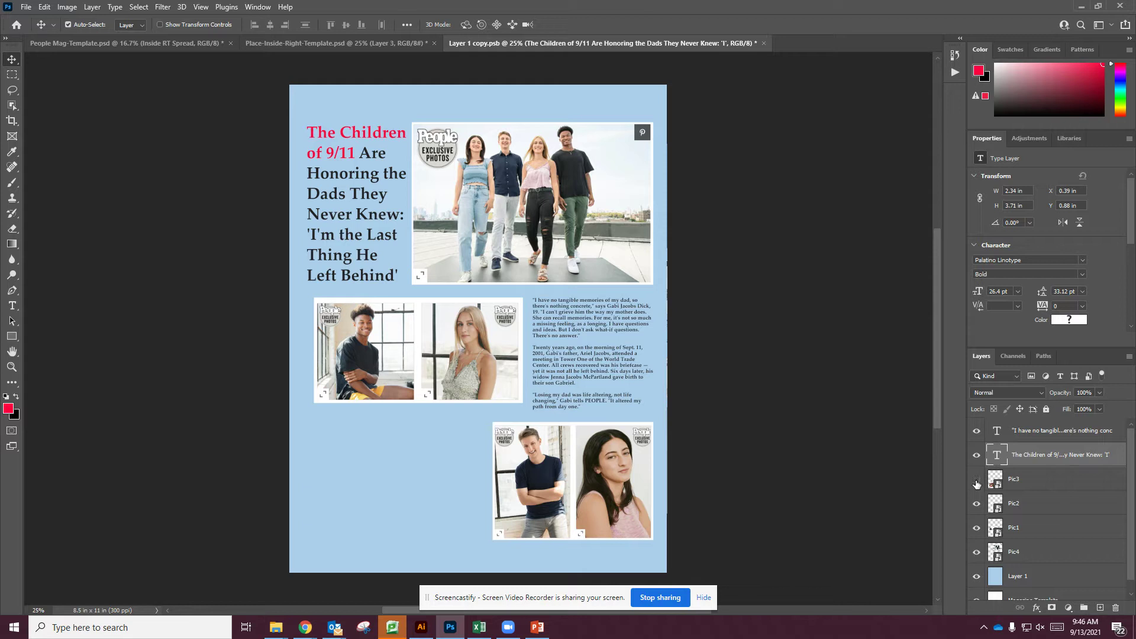
click(977, 480)
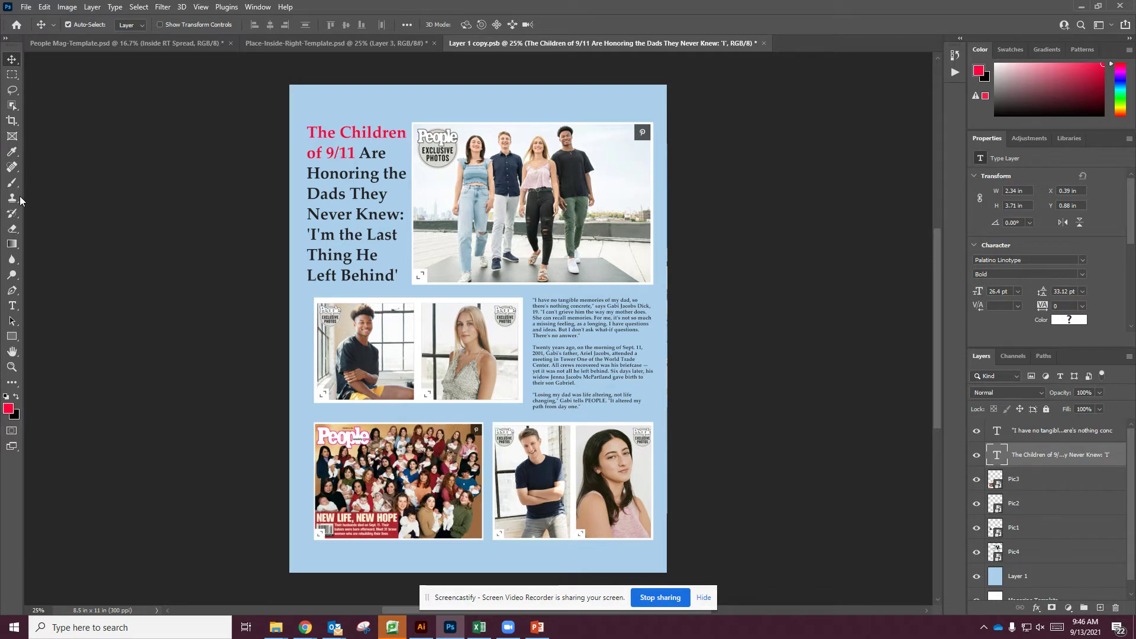
Step: Recolour the headline words 'The Children of 9/11' to black (#000000)
click(13, 307)
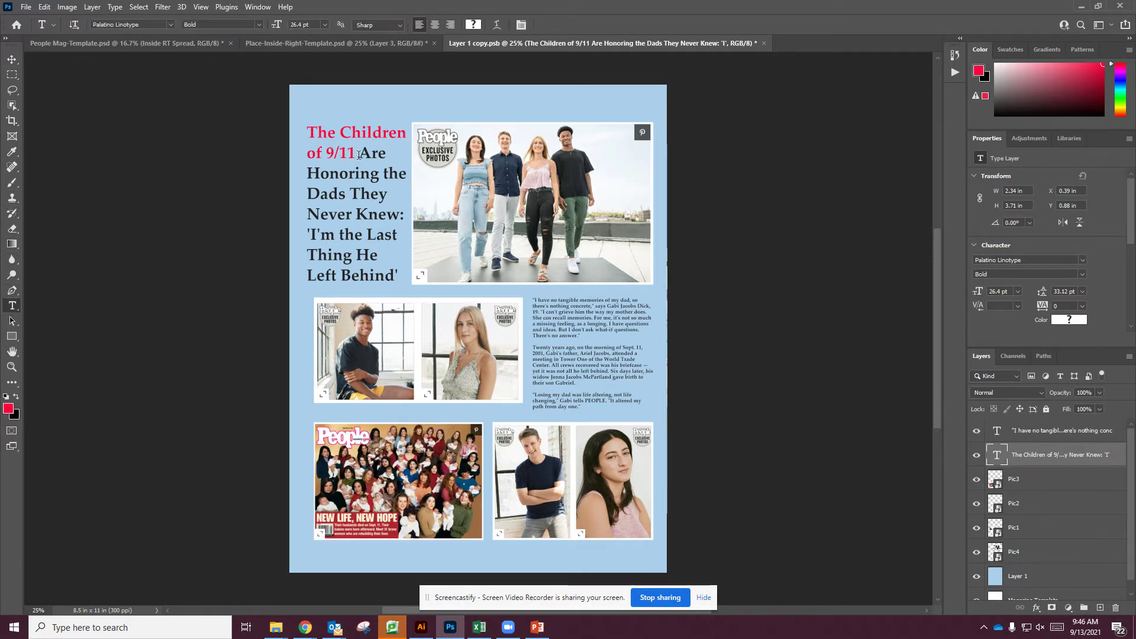
drag(353, 154, 302, 126)
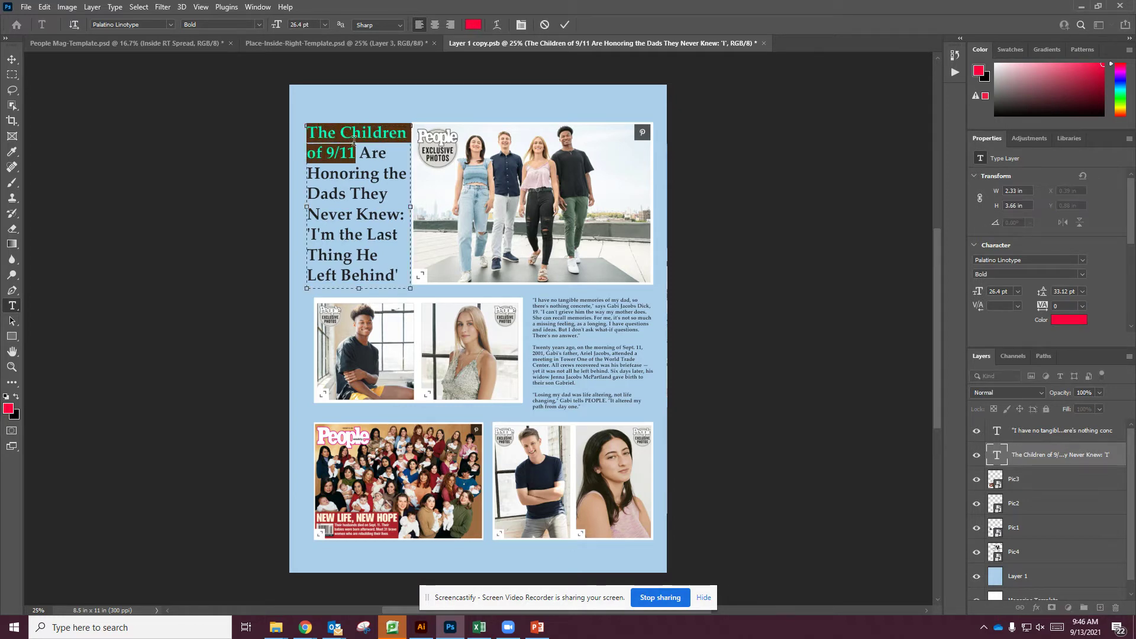
click(474, 25)
drag(439, 266, 409, 296)
click(681, 138)
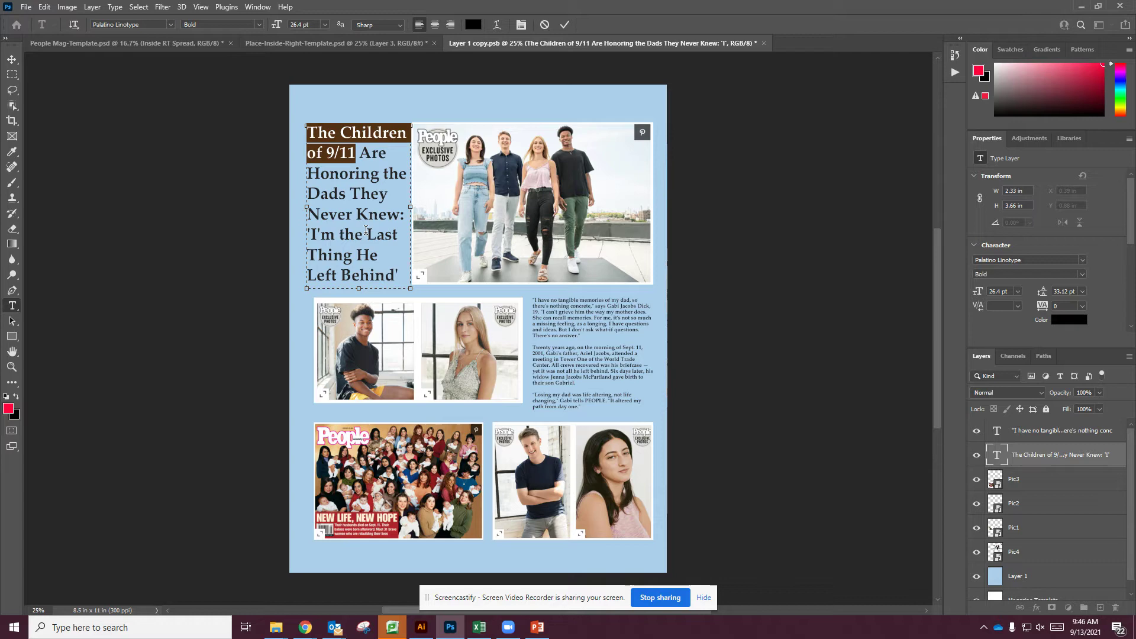
Step: Commit the black headline type edit and save Layer 1 copy.psb
click(26, 7)
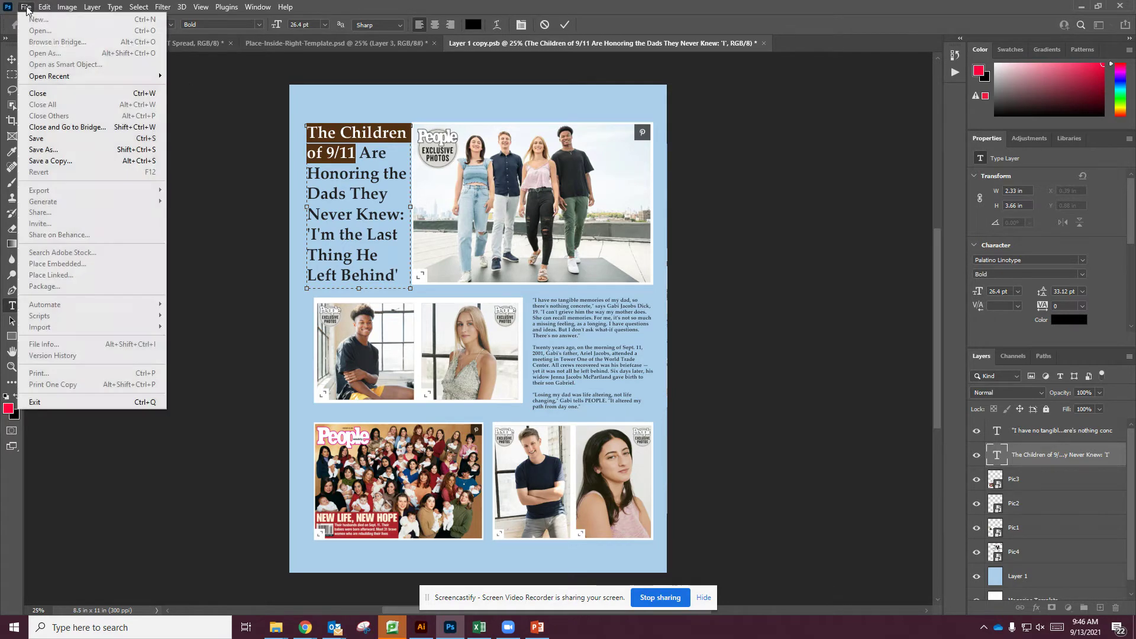
click(52, 151)
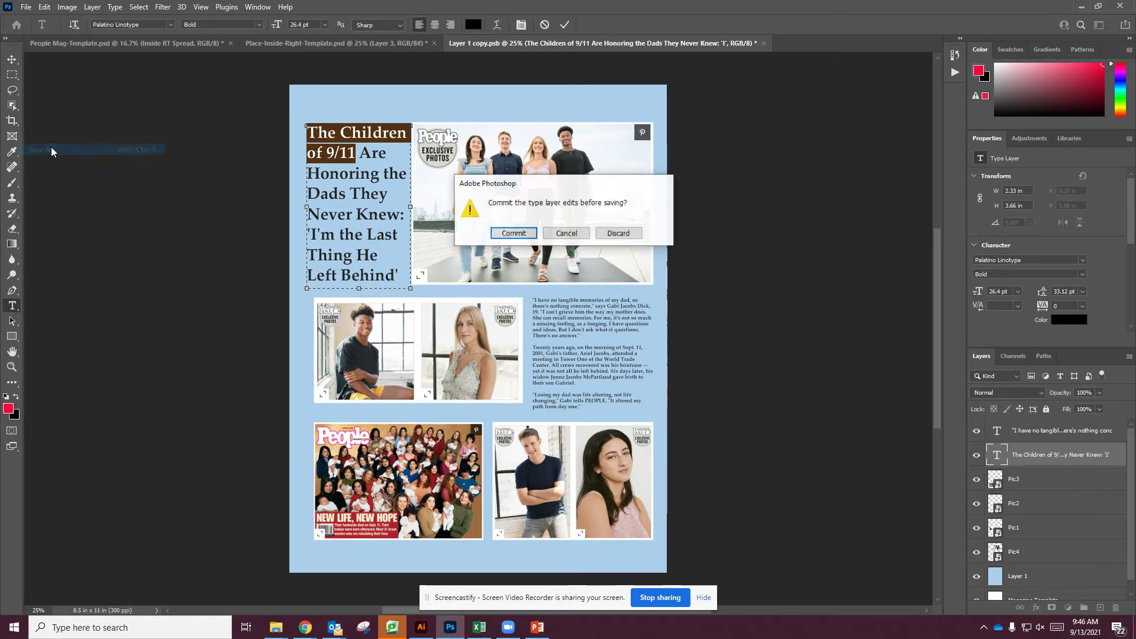
click(513, 234)
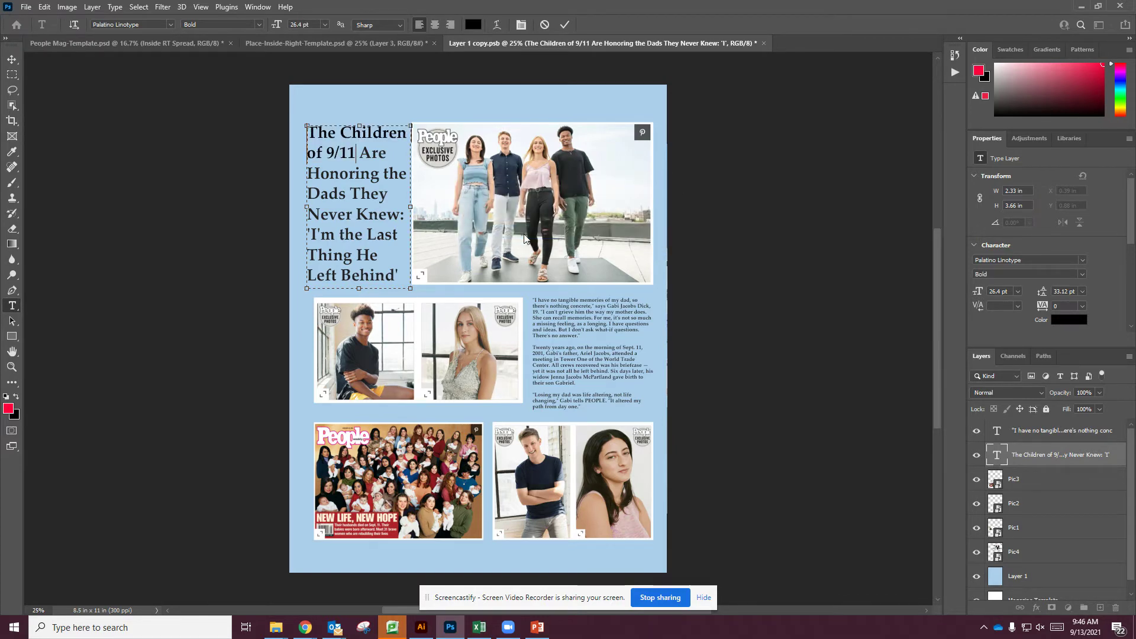
click(536, 366)
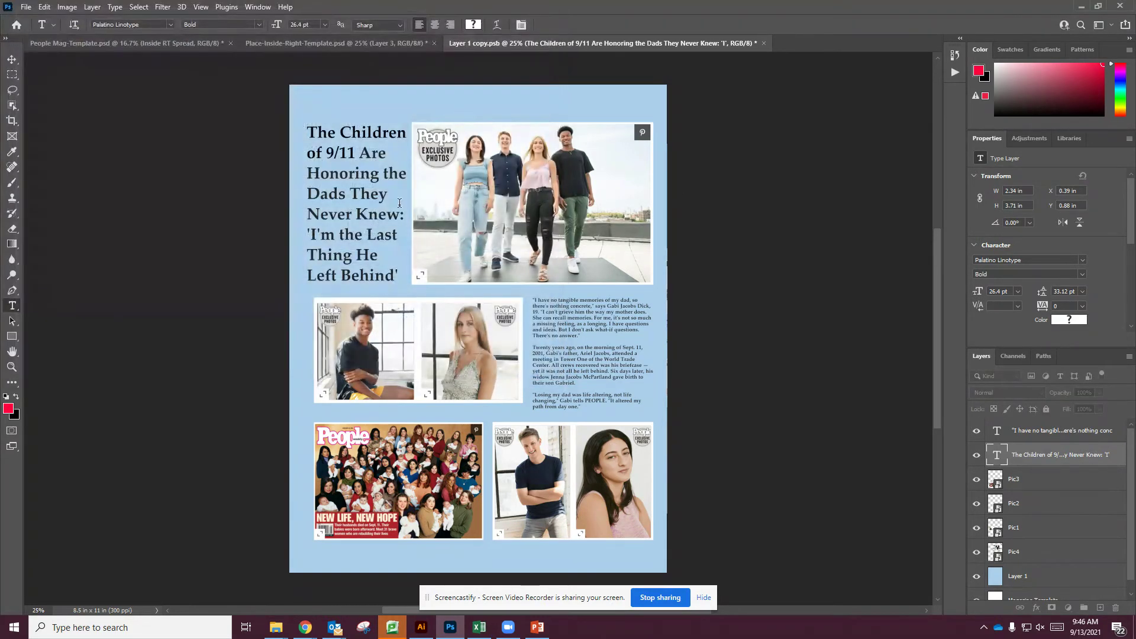
key(ctrl+s)
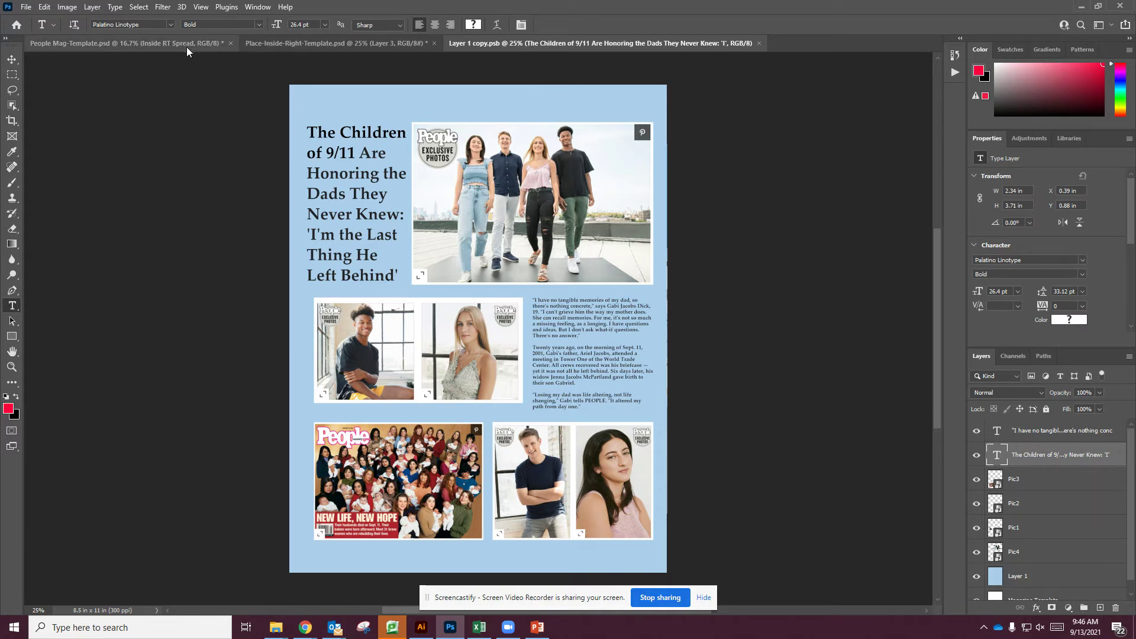
Step: Hide the Pic4 group photo in the right-page layout, save, and check the mockup
click(77, 45)
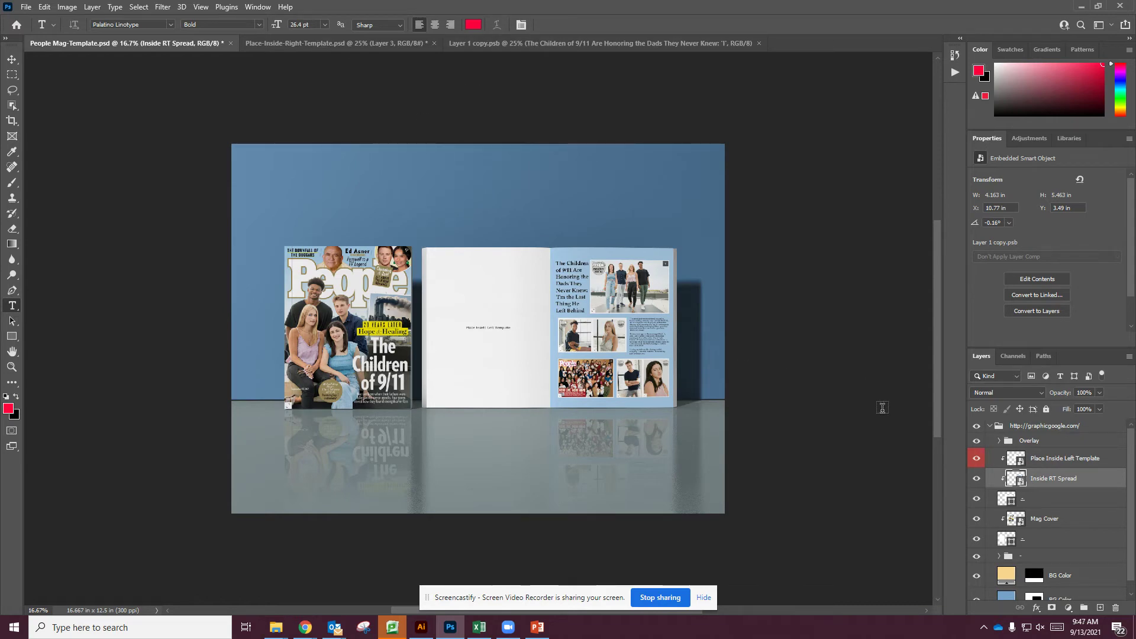
click(581, 41)
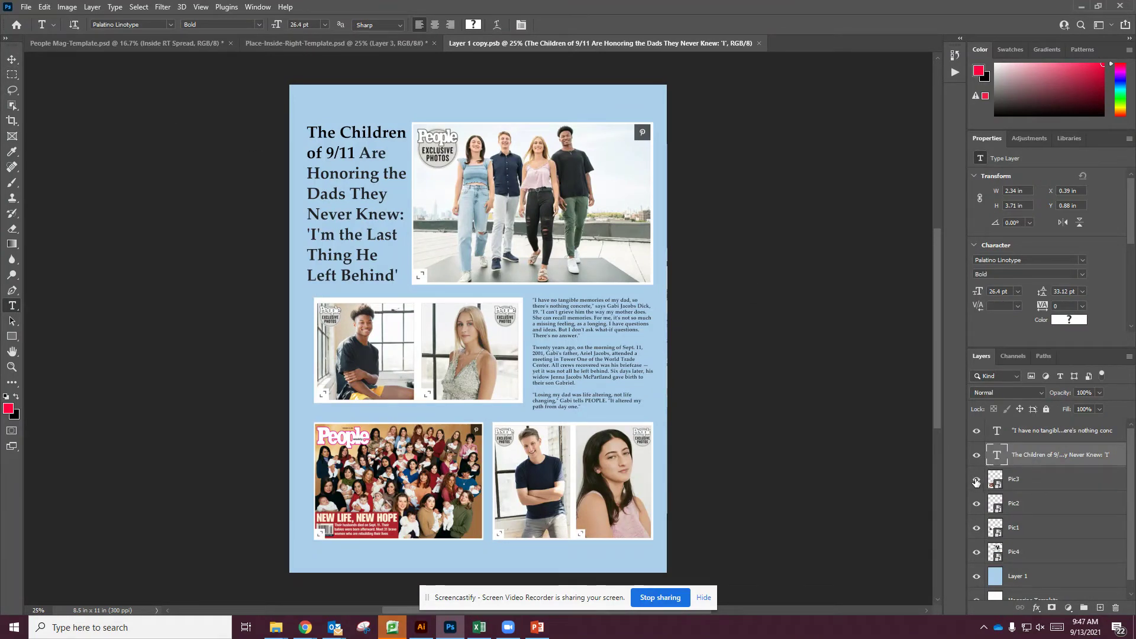
click(977, 553)
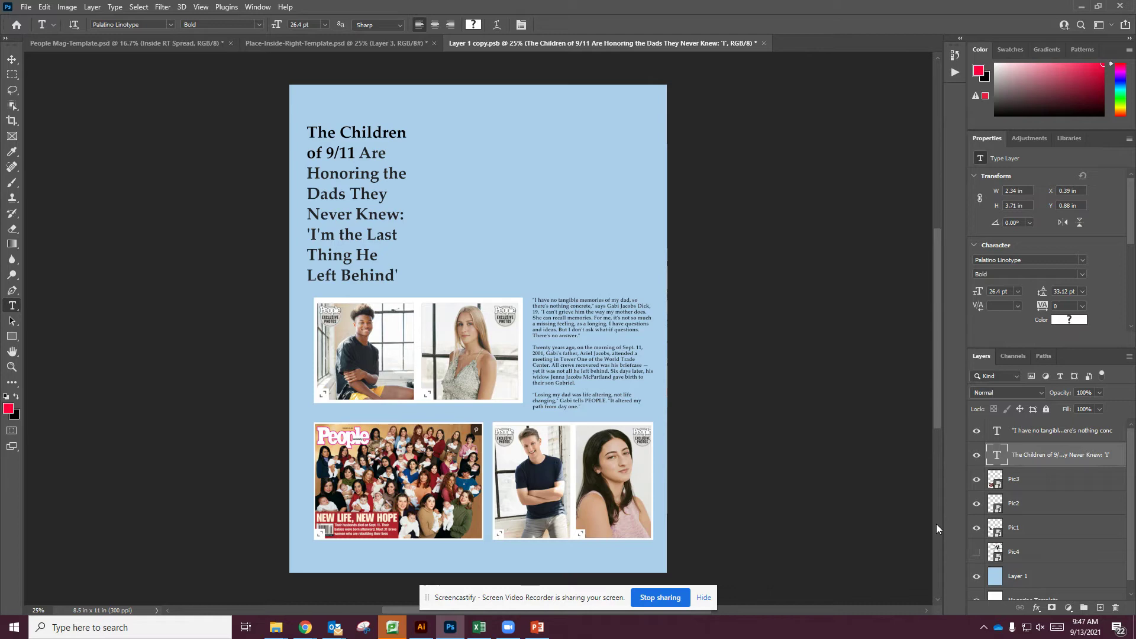
click(133, 41)
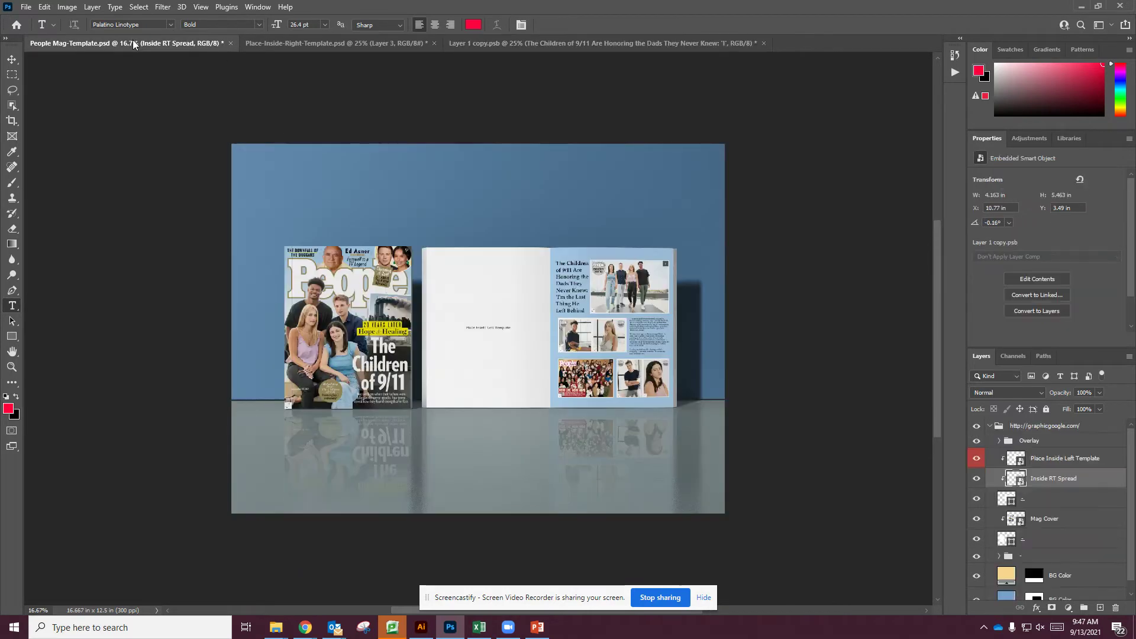
click(485, 43)
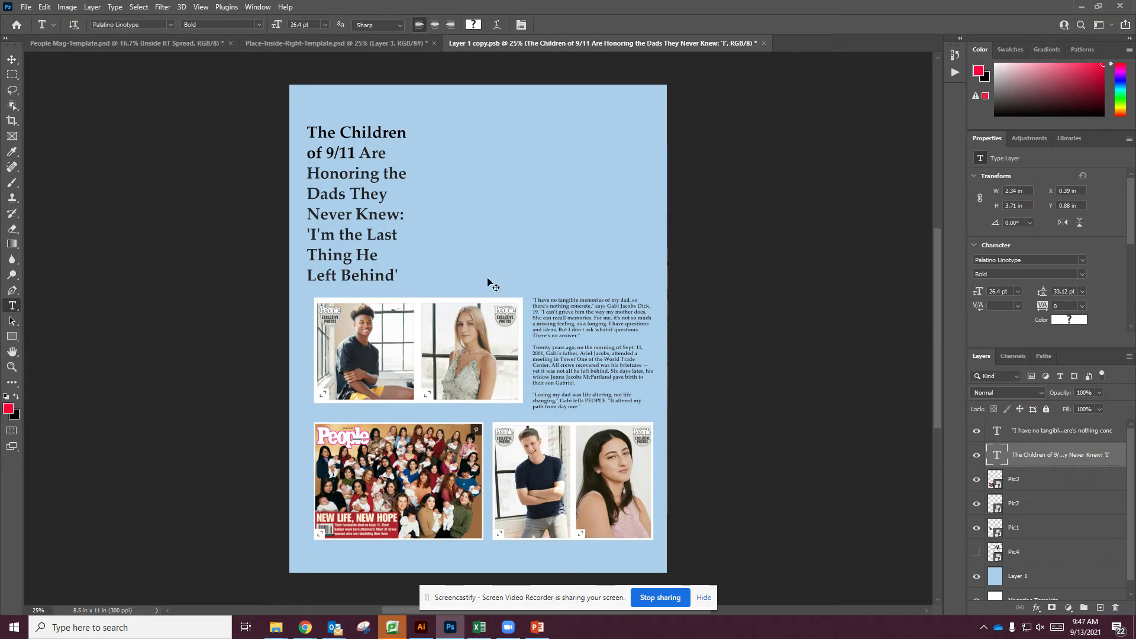
key(ctrl+s)
click(111, 48)
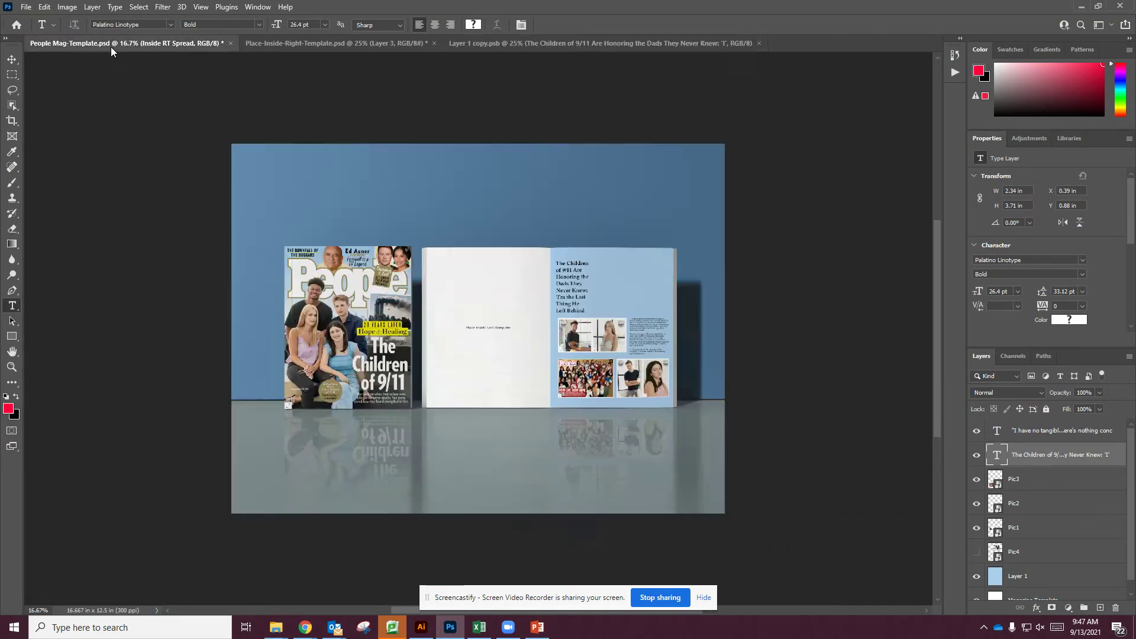
Step: Turn Pic4 back on at the top right, save the layout, and return to the mockup
click(537, 40)
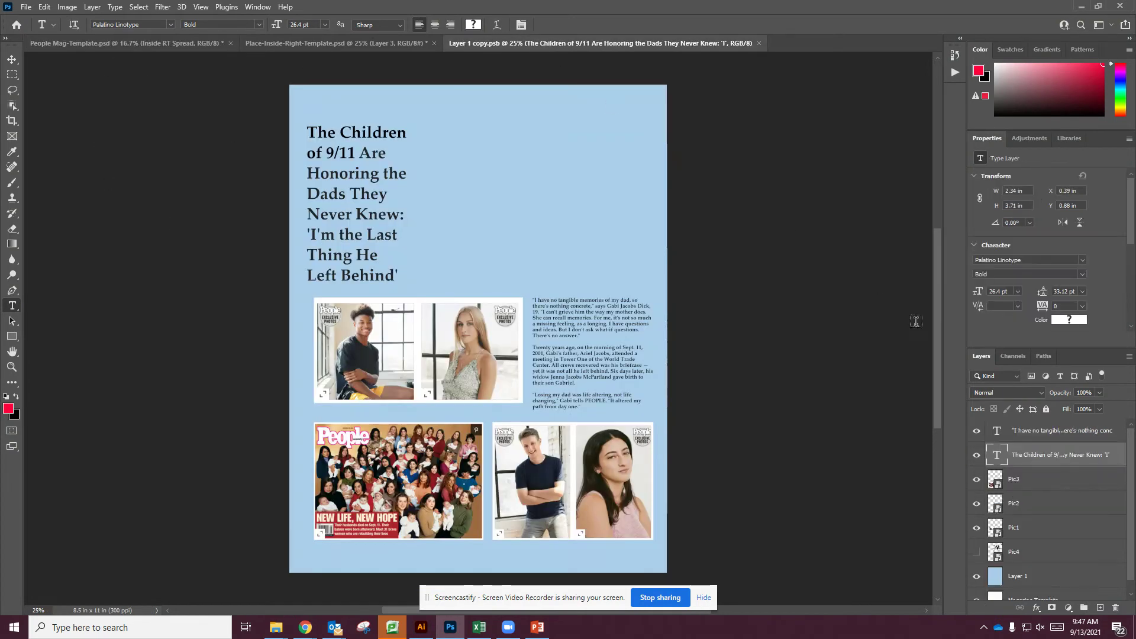
click(977, 552)
key(ctrl+s)
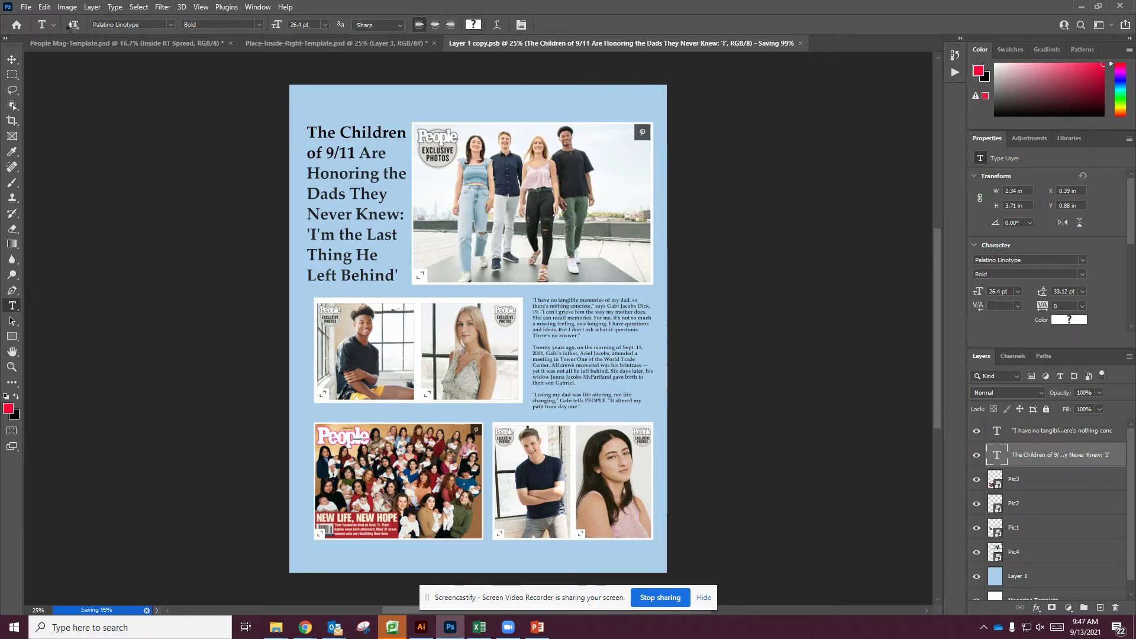
click(112, 43)
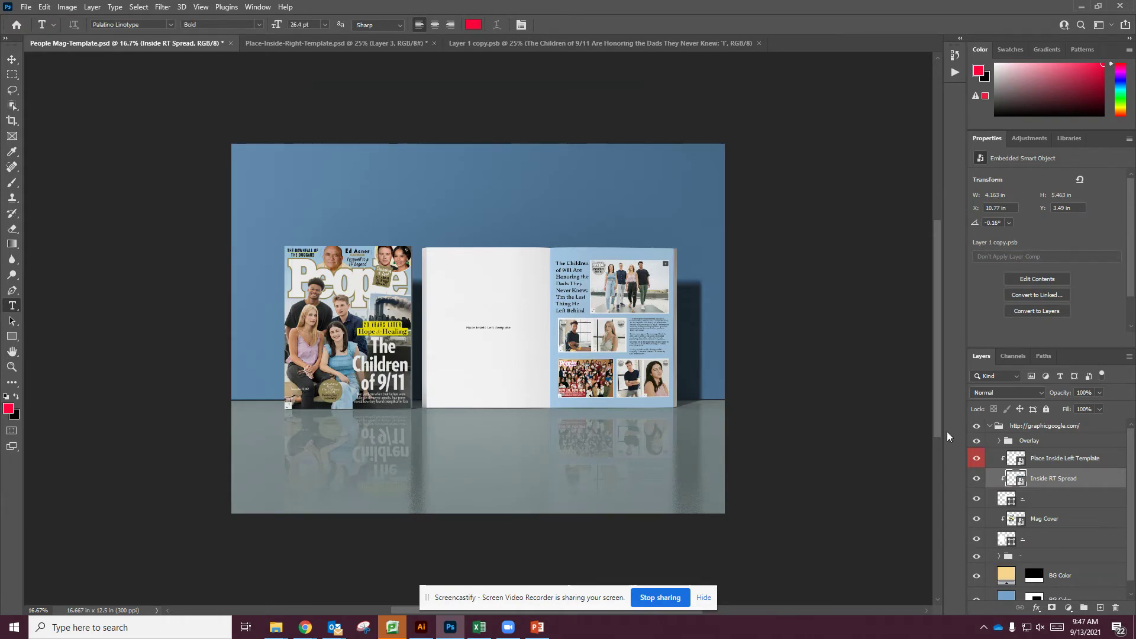
Step: Open the Place Inside Left Template smart object (Layer 111.psb) and hide its placeholder text
click(1038, 460)
click(1038, 460)
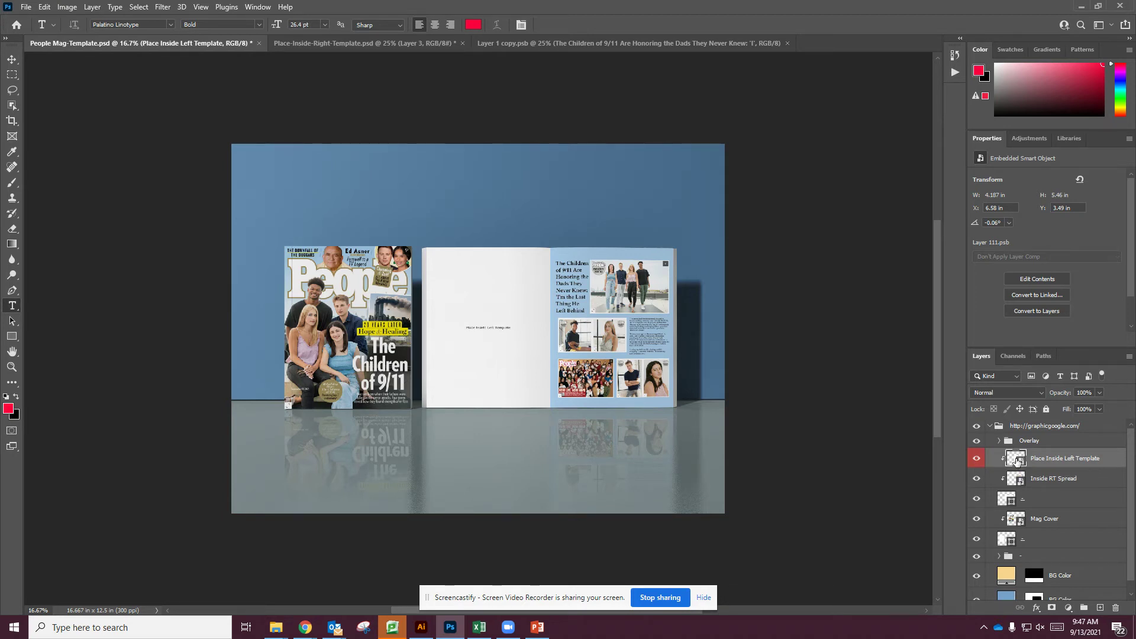
double_click(1017, 461)
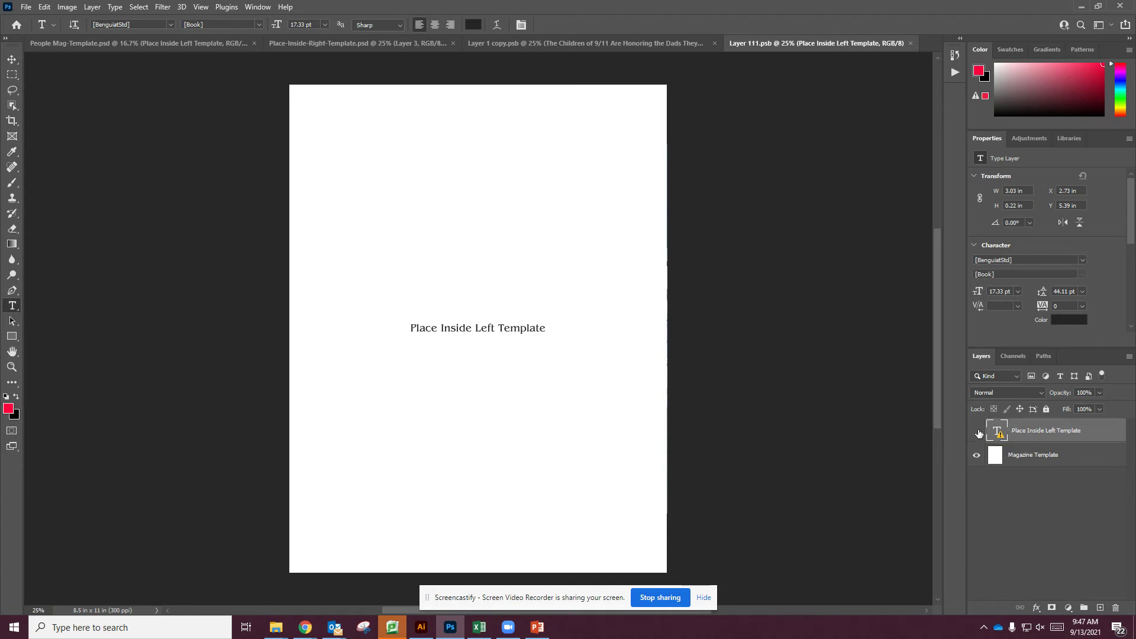
click(977, 432)
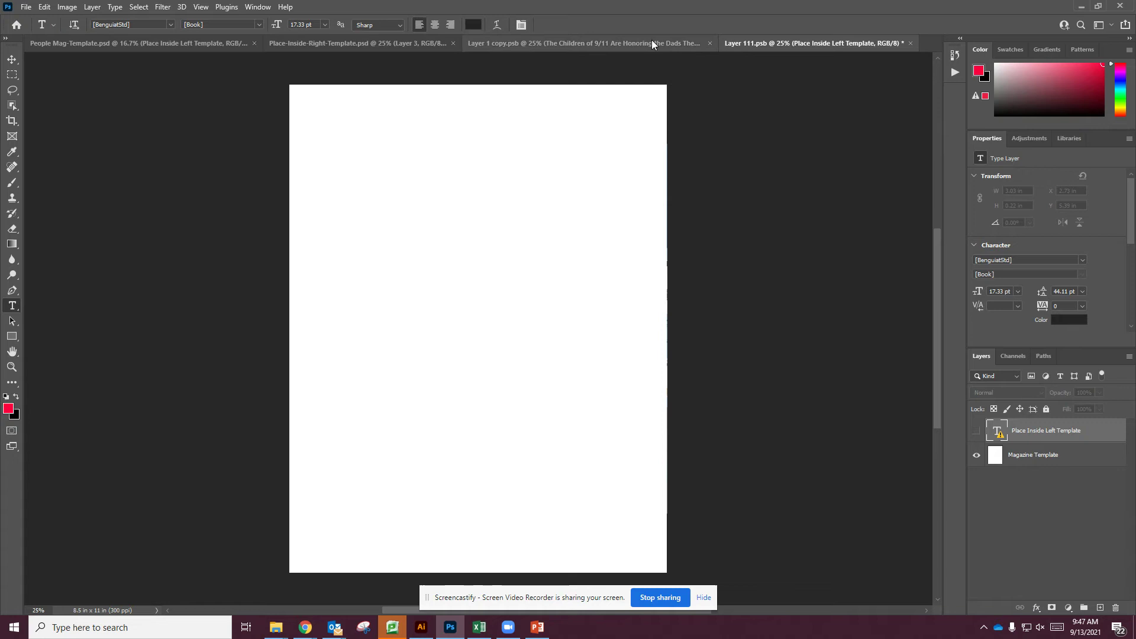
Step: In the right-page layout, select every layer from the top text layer down to Layer 1
click(537, 43)
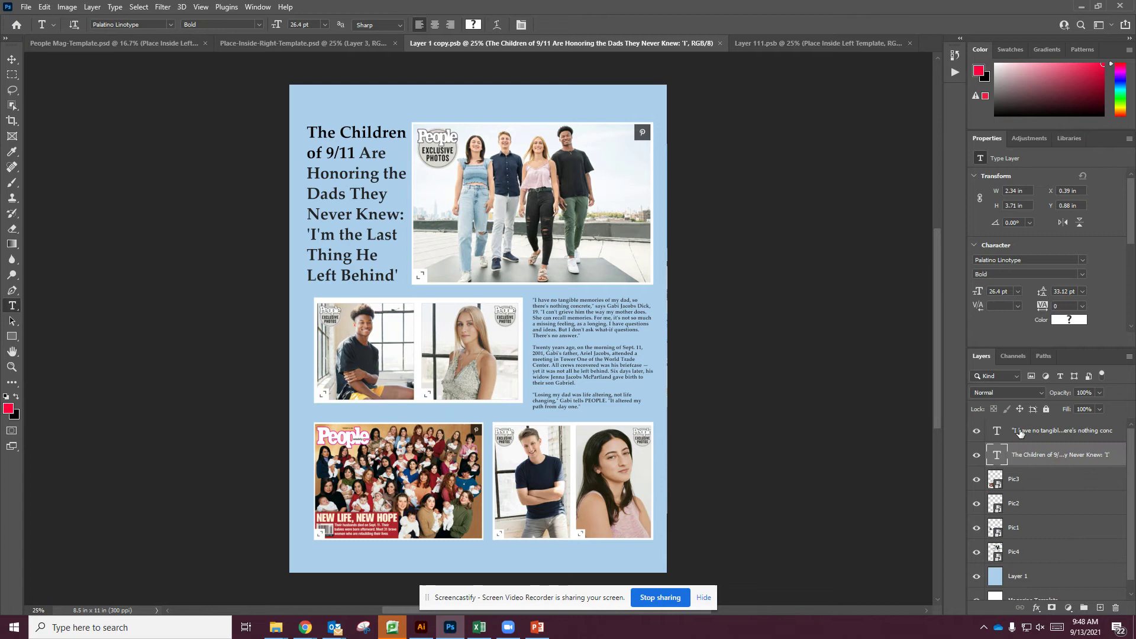
click(1024, 434)
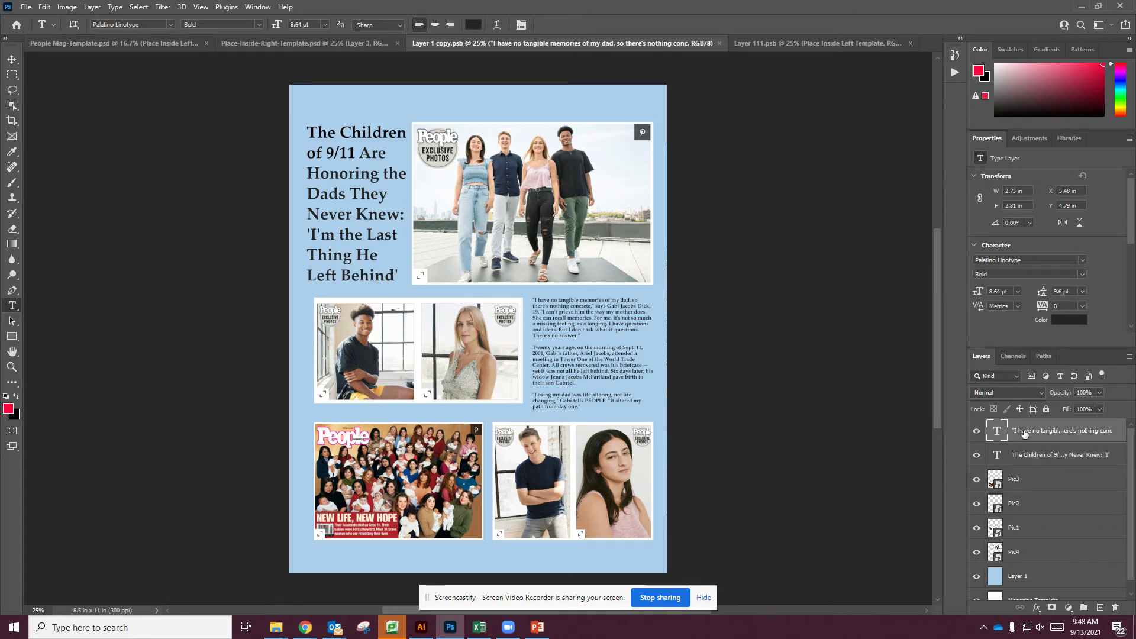
scroll(1025, 436, down, 1)
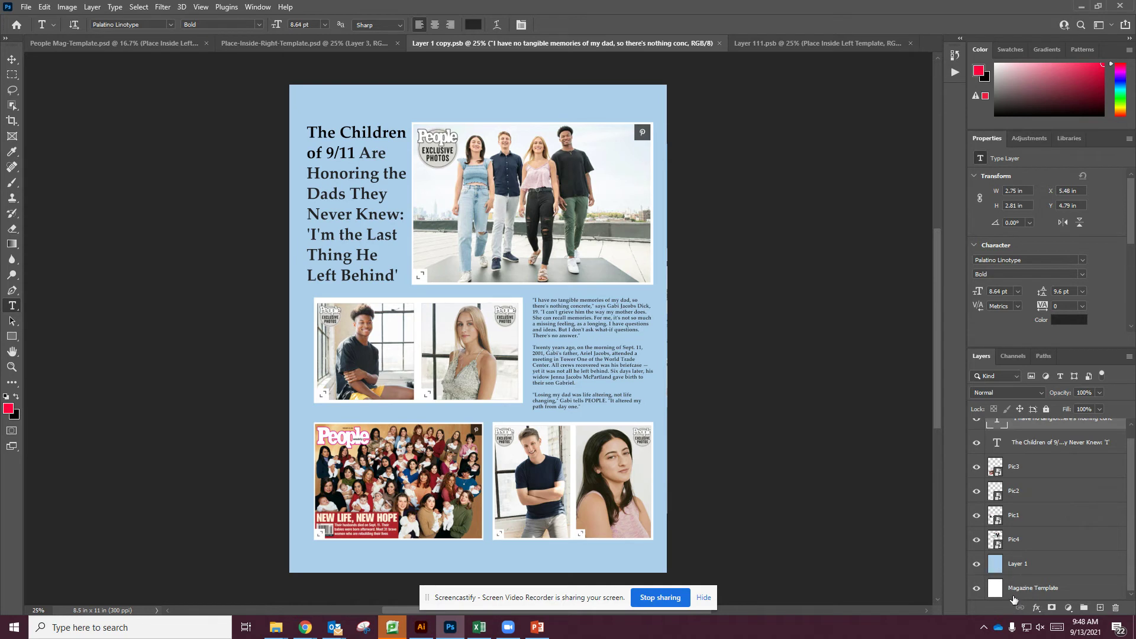
shift+click(1037, 568)
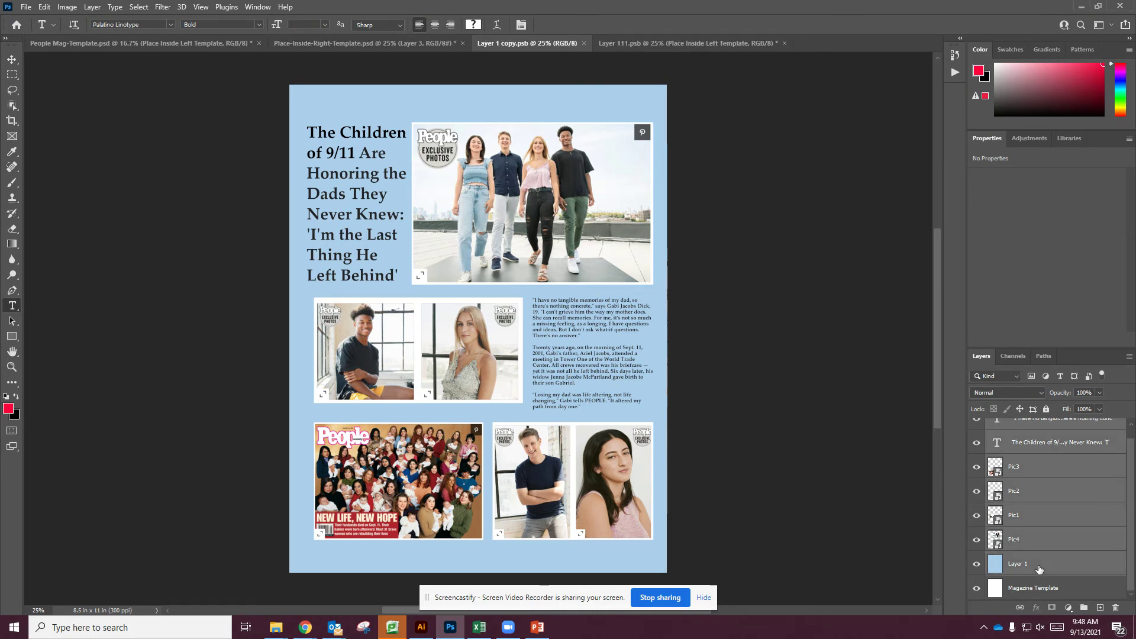
click(327, 43)
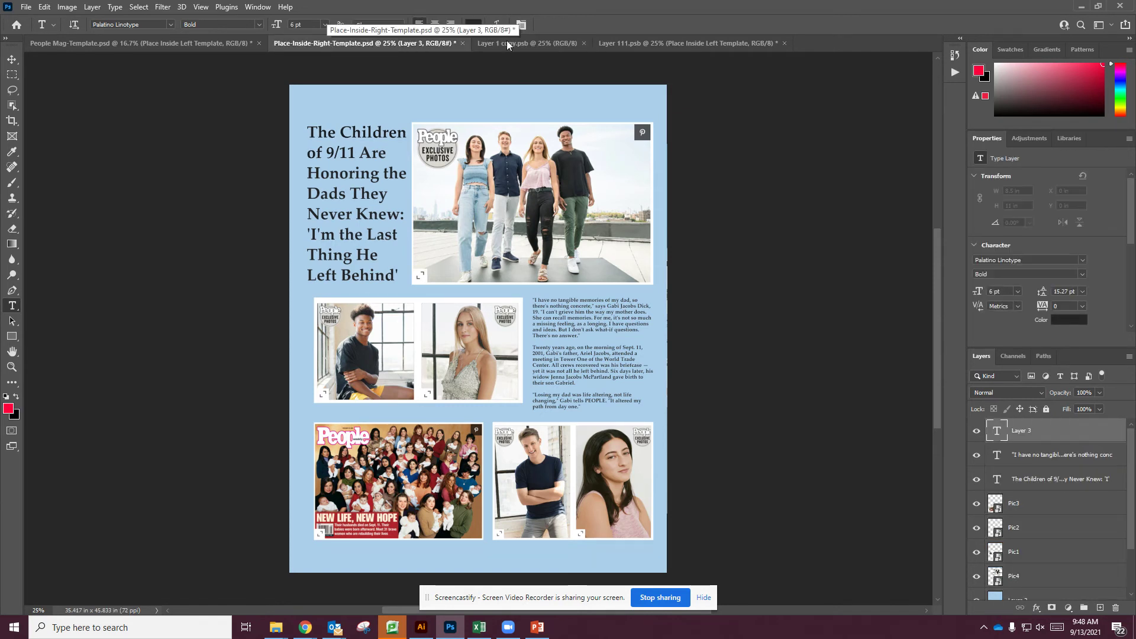
Step: Drag the selected 9/11 layout layers onto the blank Layer 111.psb page, then view the mockup
click(541, 43)
click(647, 45)
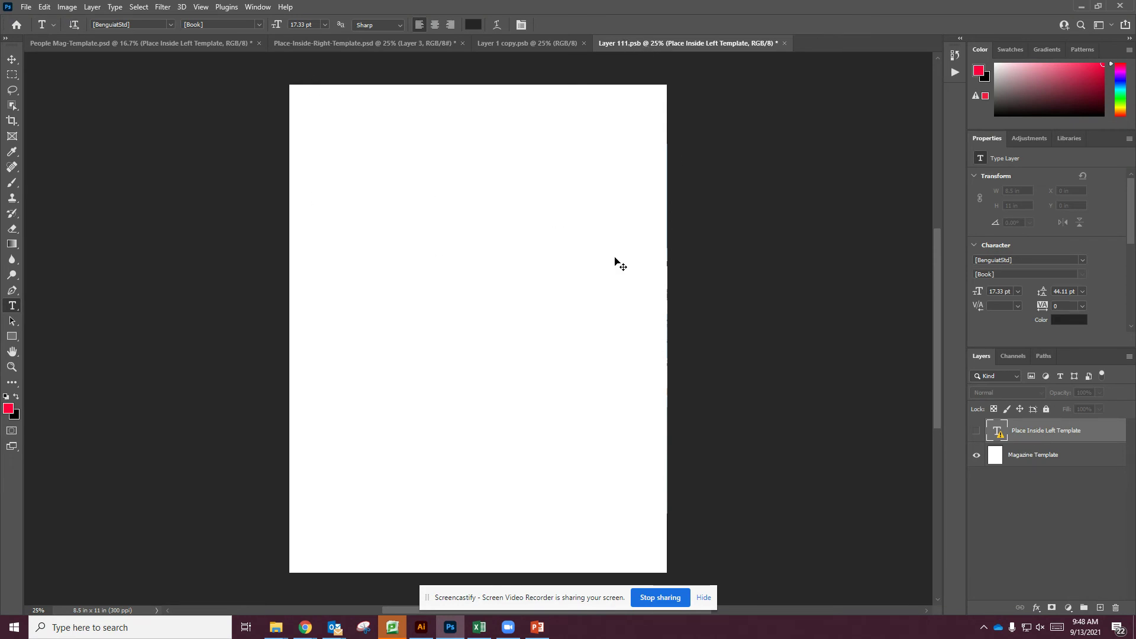
drag(617, 262, 615, 255)
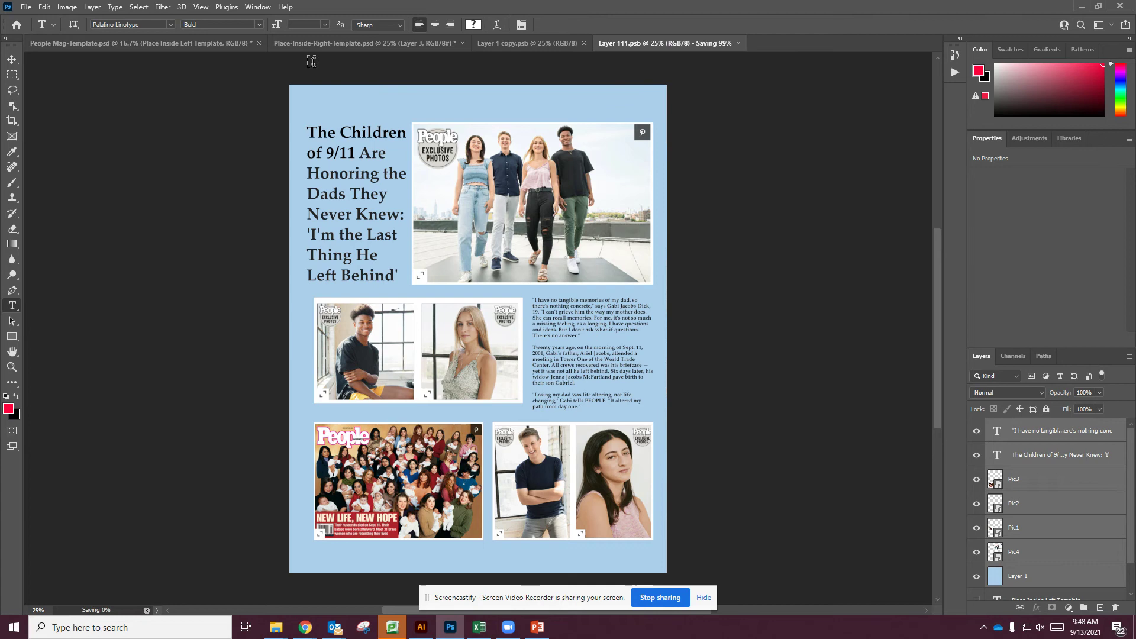
click(181, 45)
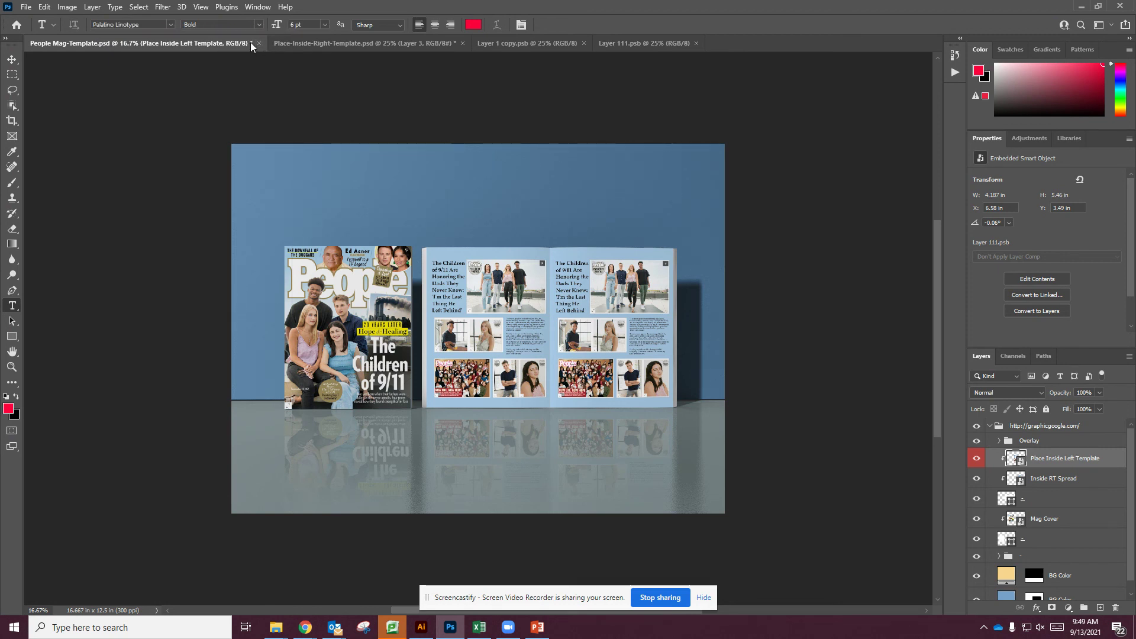
click(557, 43)
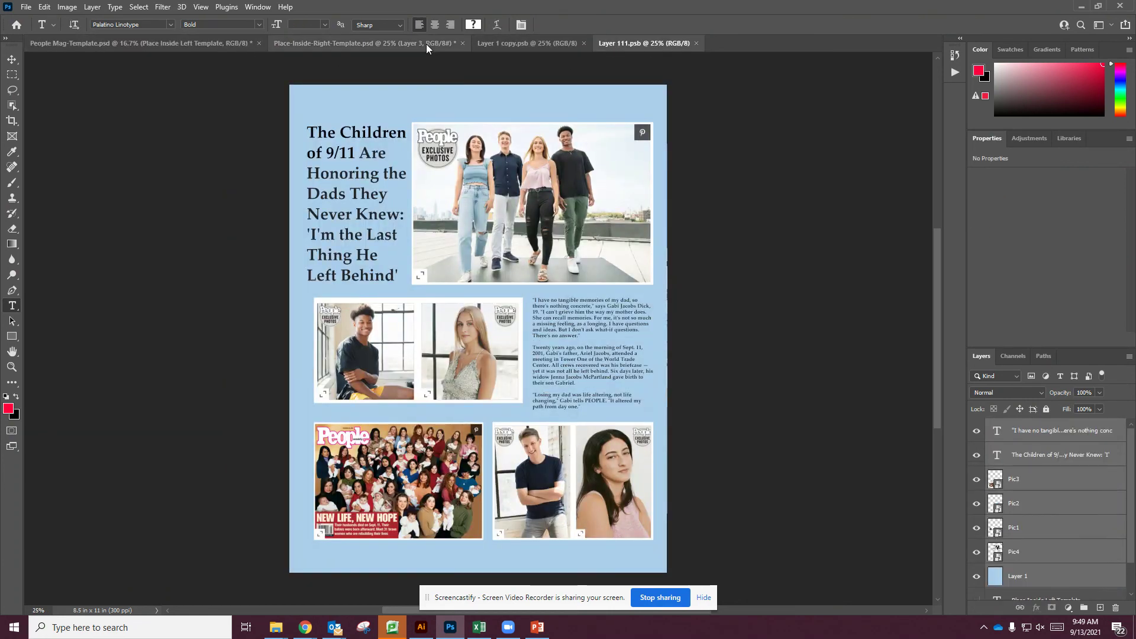
click(427, 44)
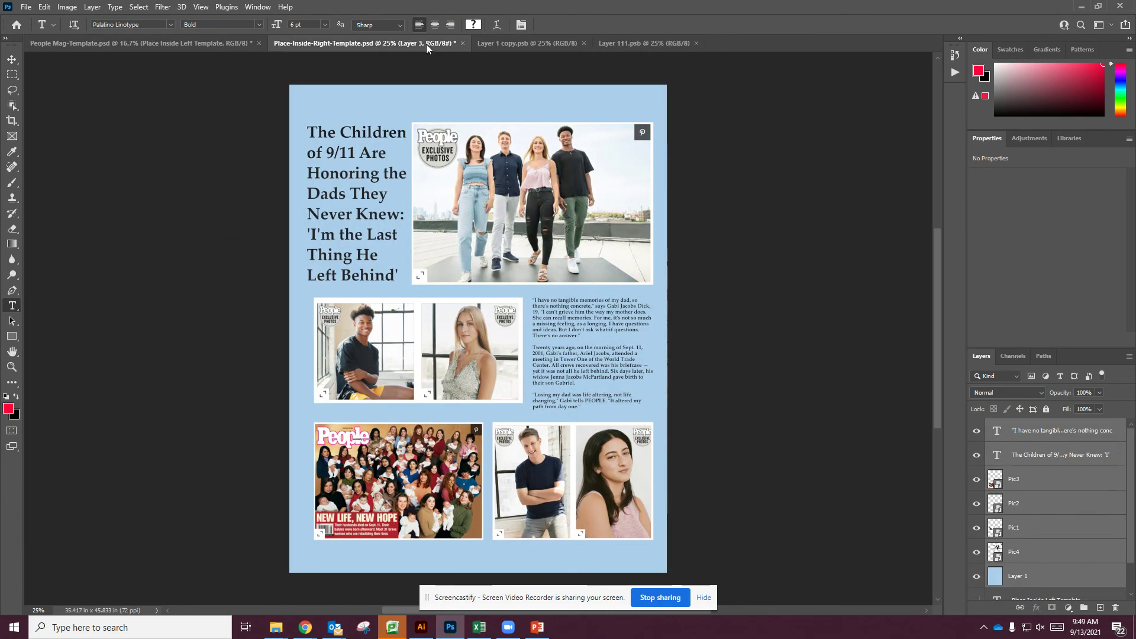
click(239, 46)
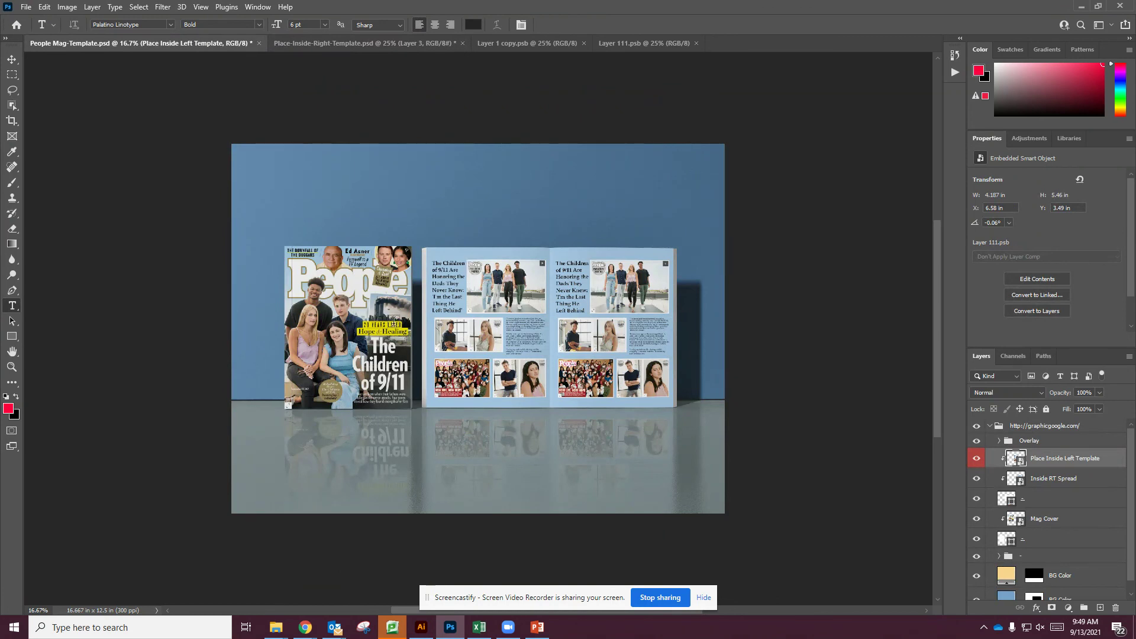